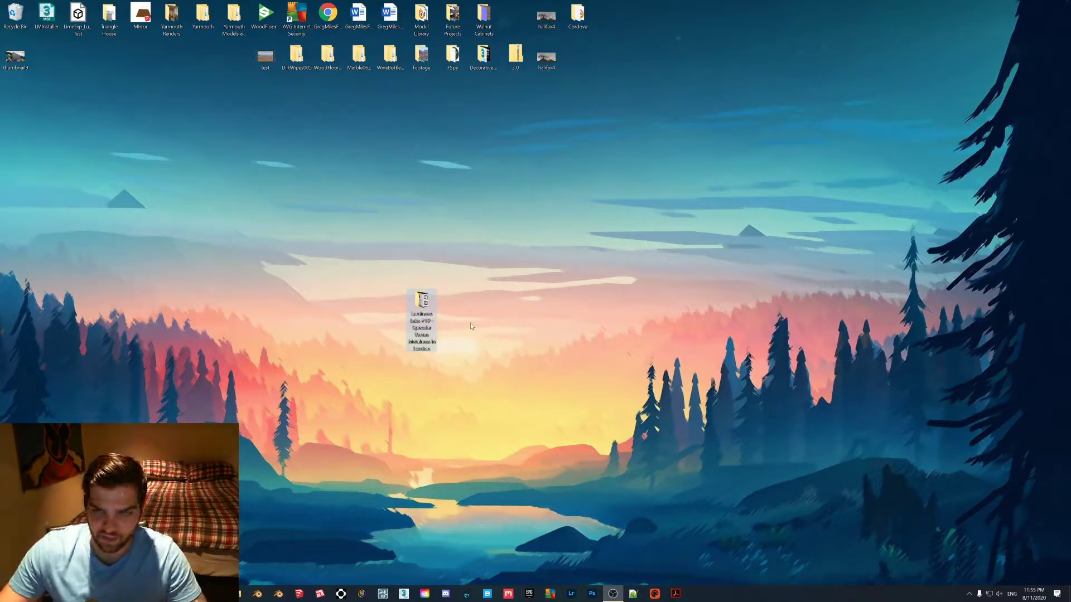
Review MetalSpec.png from the Luminous Labs folder, the Metal-Roughness vs Specular-Glossiness chart, then close it.
double_click(422, 304)
double_click(636, 272)
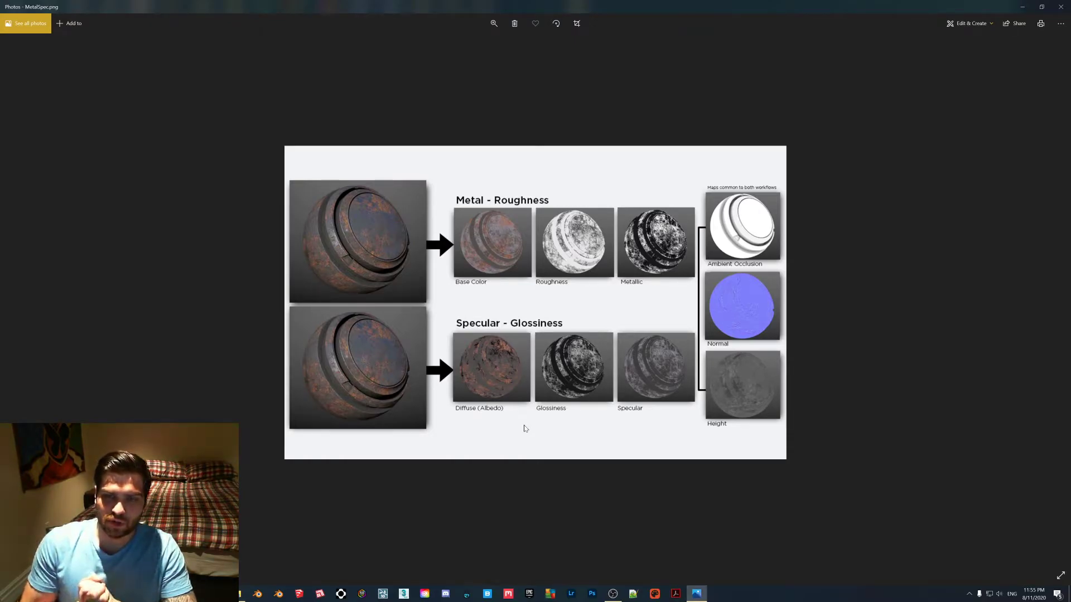
click(1060, 7)
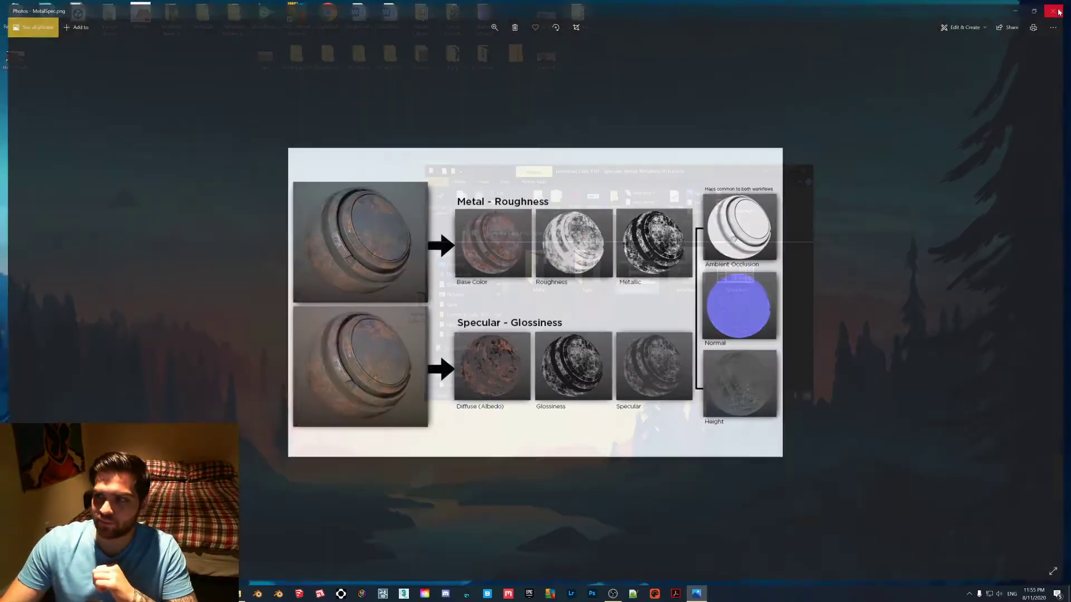
Open ChairSplitReplica001_COL_4K_METALNESS.jpg to view the wood grain and its grey metal patch.
double_click(538, 267)
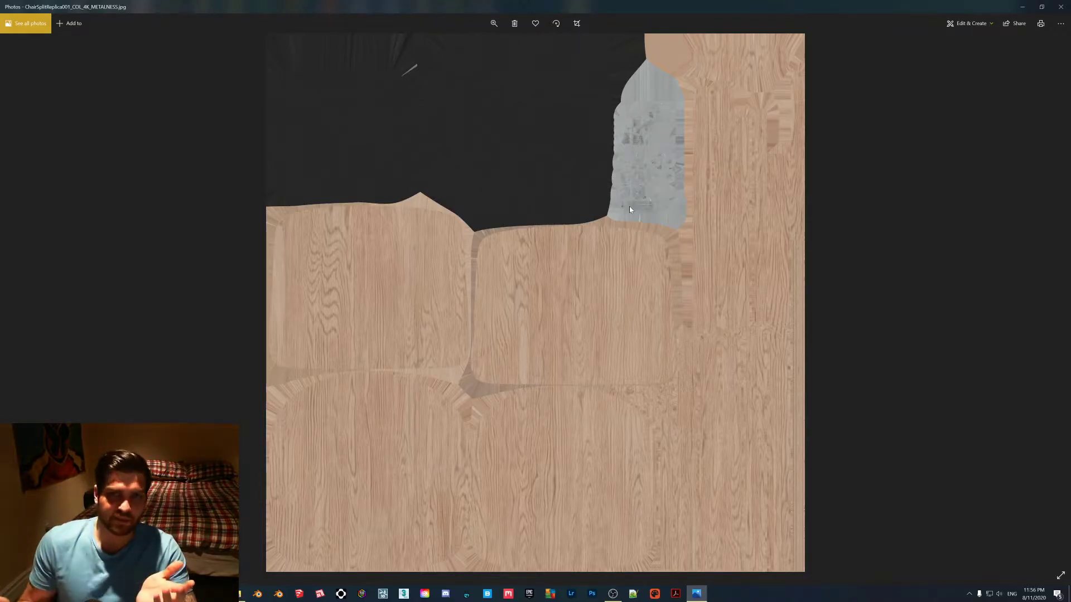
Close the metalness colour map and open COL_4K_SPECULAR.jpg from the Spec folder.
click(1060, 7)
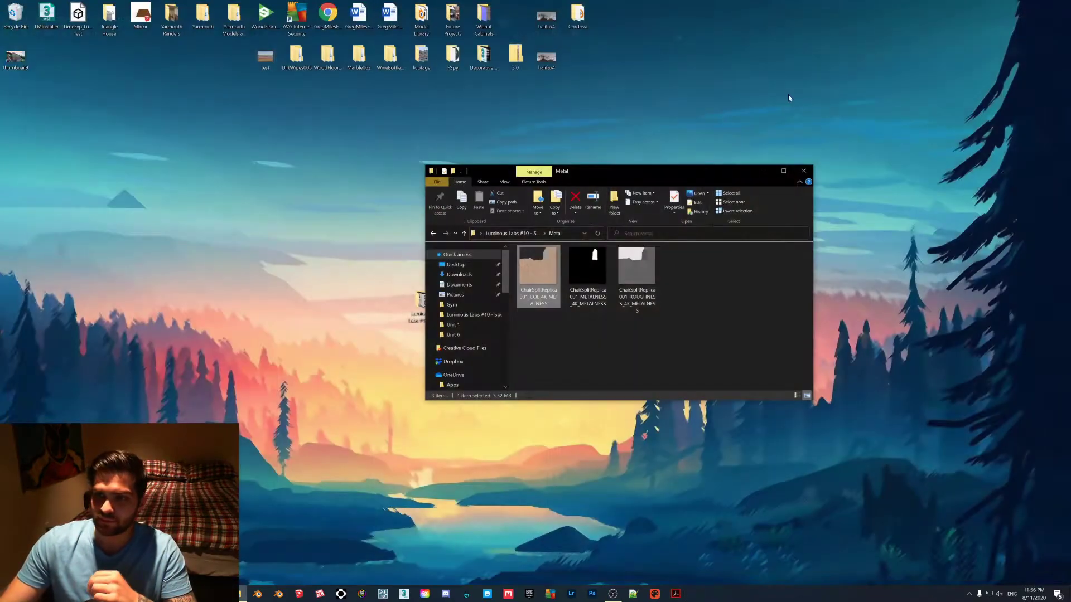
key(alt+Up)
double_click(587, 266)
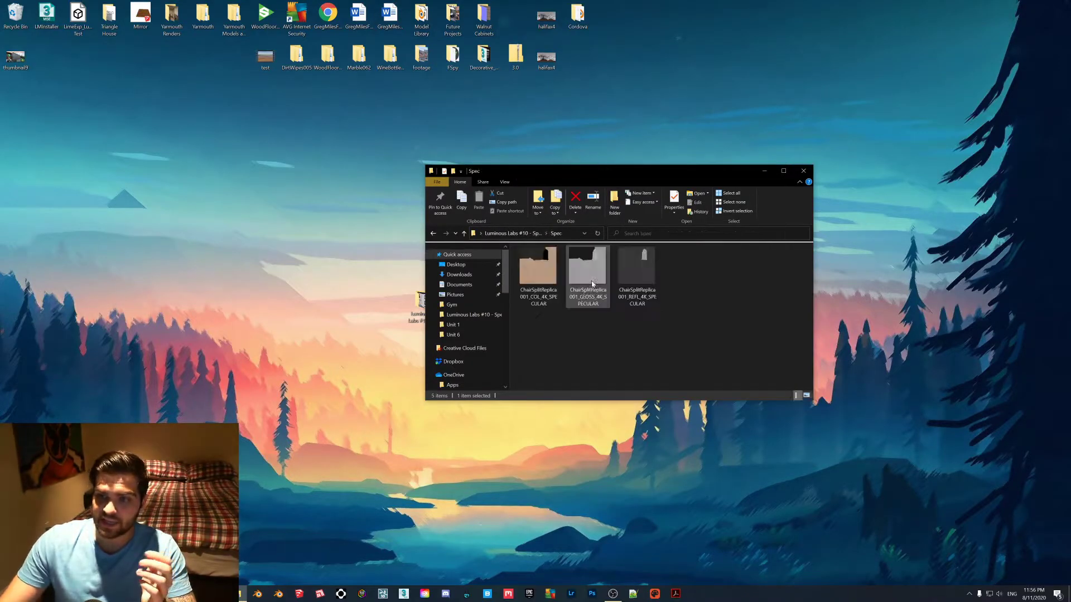
double_click(540, 281)
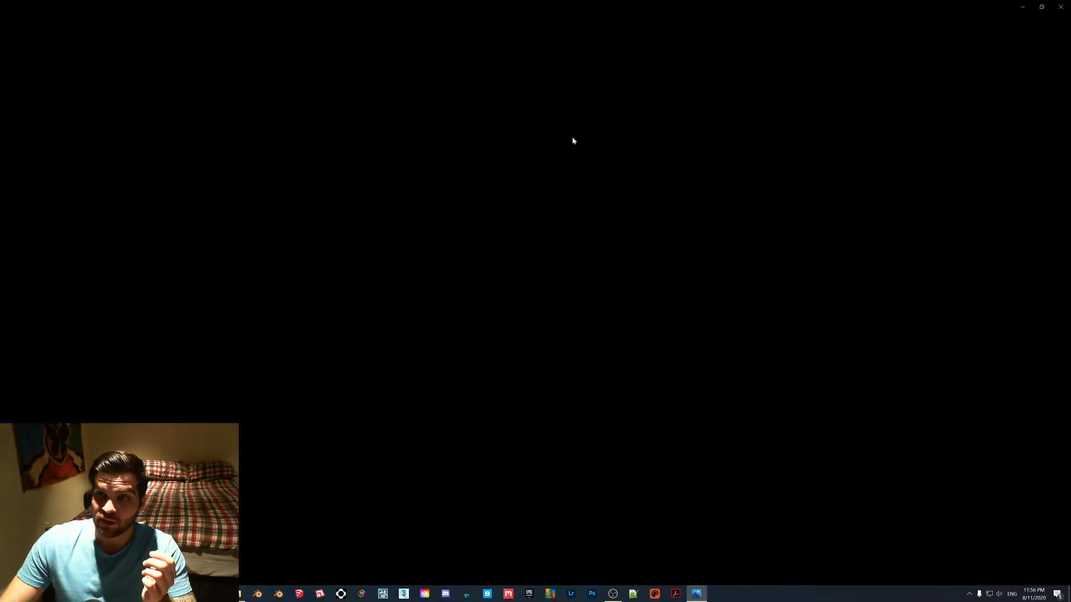
Inspect the specular colour map full screen, noting its black metal area, then close it.
double_click(801, 2)
drag(749, 39, 367, 177)
click(422, 173)
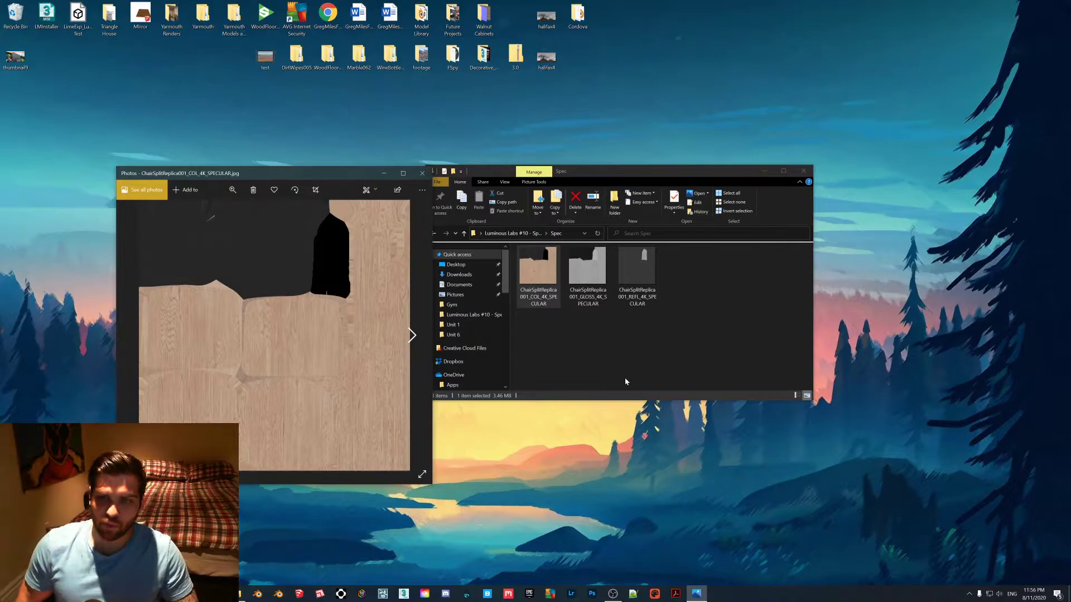
click(403, 173)
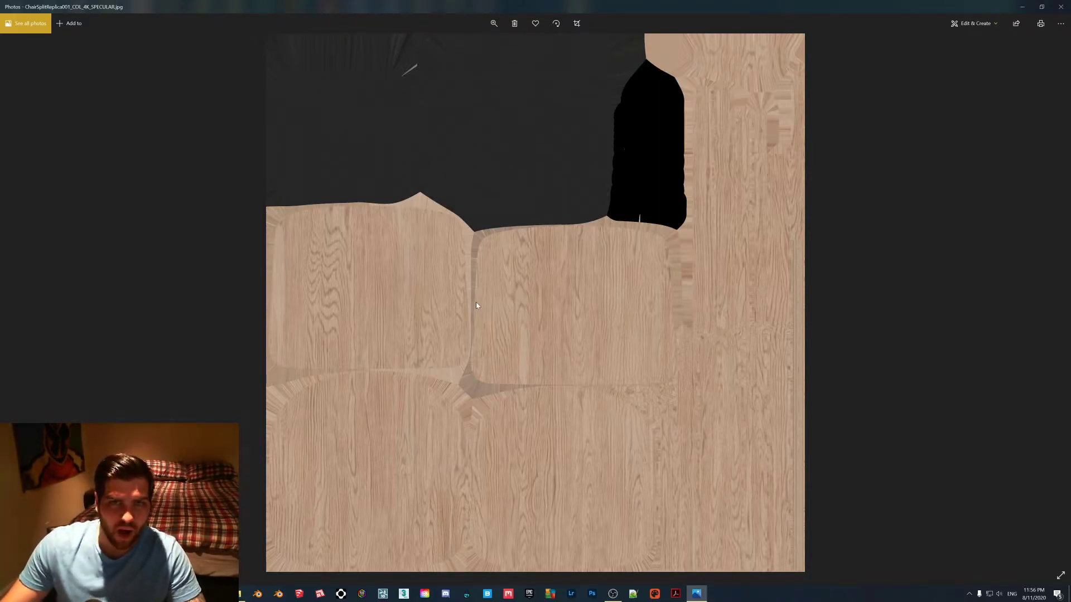
click(1061, 7)
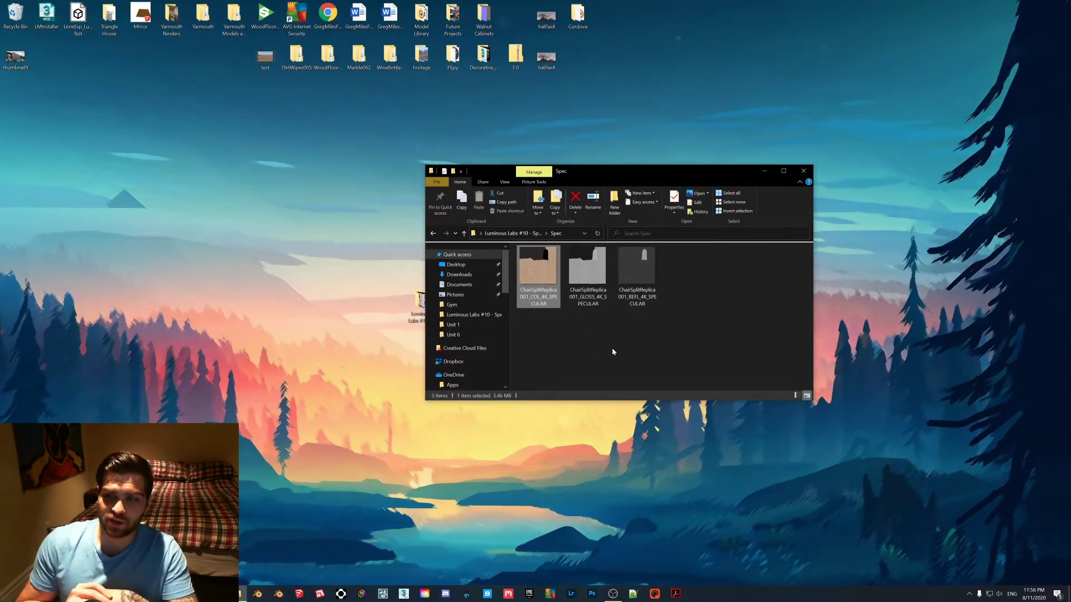
Place REFL_4K_SPECULAR.jpg and the Metal folder's COL_4K_METALNESS.jpg side by side in Photos.
double_click(643, 292)
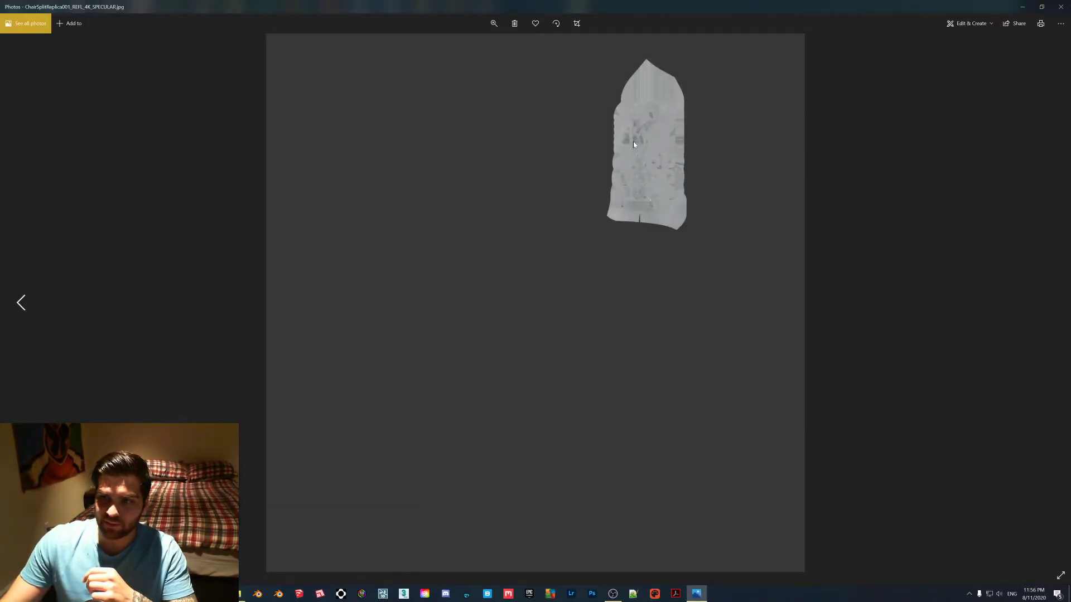
drag(792, 7, 781, 167)
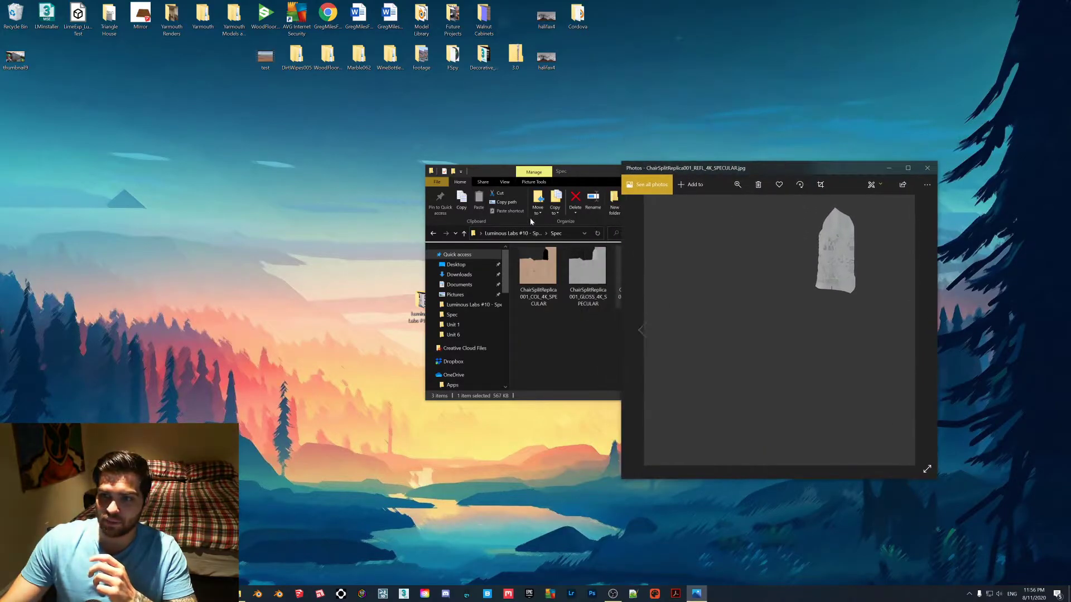
click(588, 270)
double_click(538, 270)
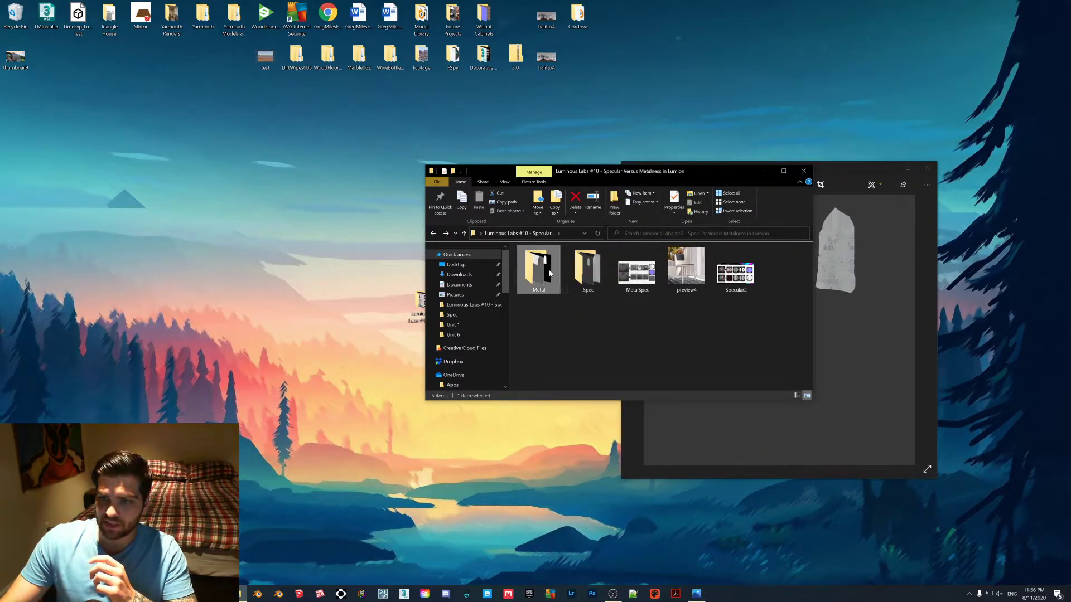
key(Return)
drag(446, 4, 390, 156)
click(747, 171)
click(763, 171)
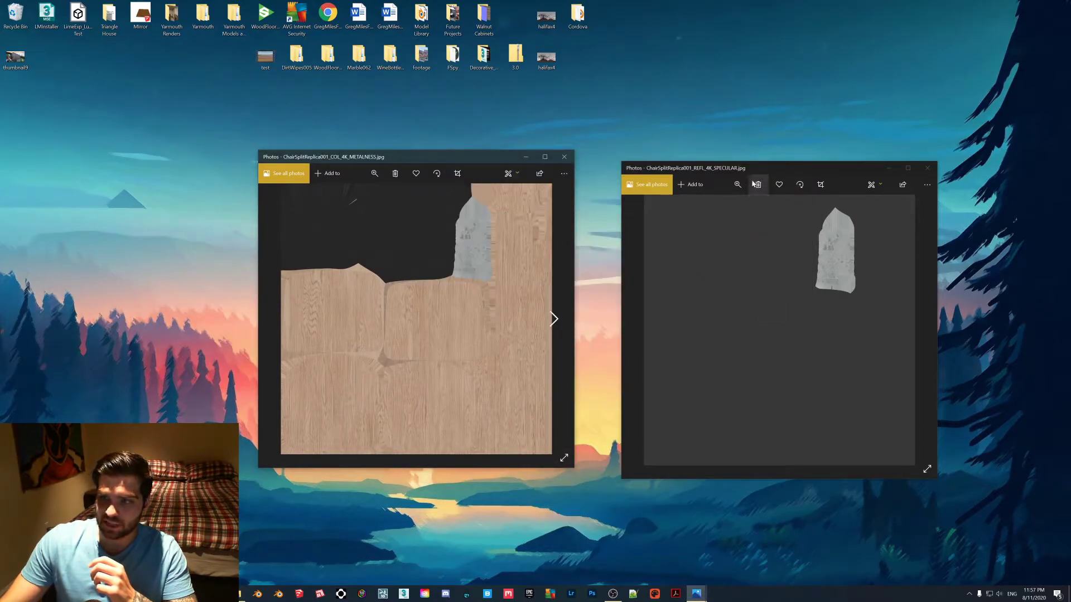
drag(750, 169, 703, 157)
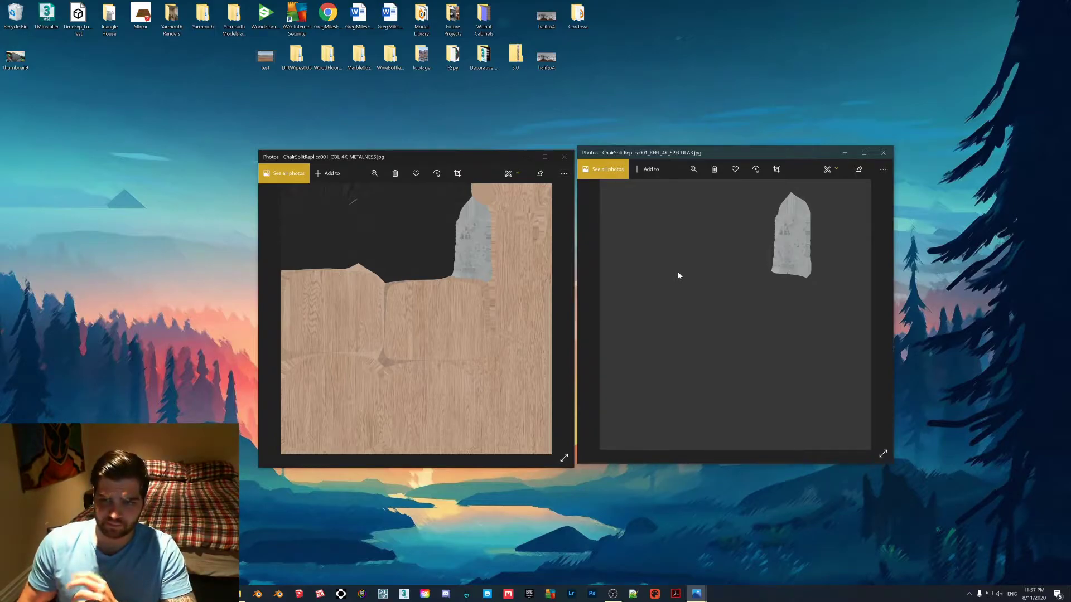
Close both Photos windows and reopen the Luminous Labs project folder as Photoshop launches.
click(564, 157)
click(883, 152)
double_click(432, 304)
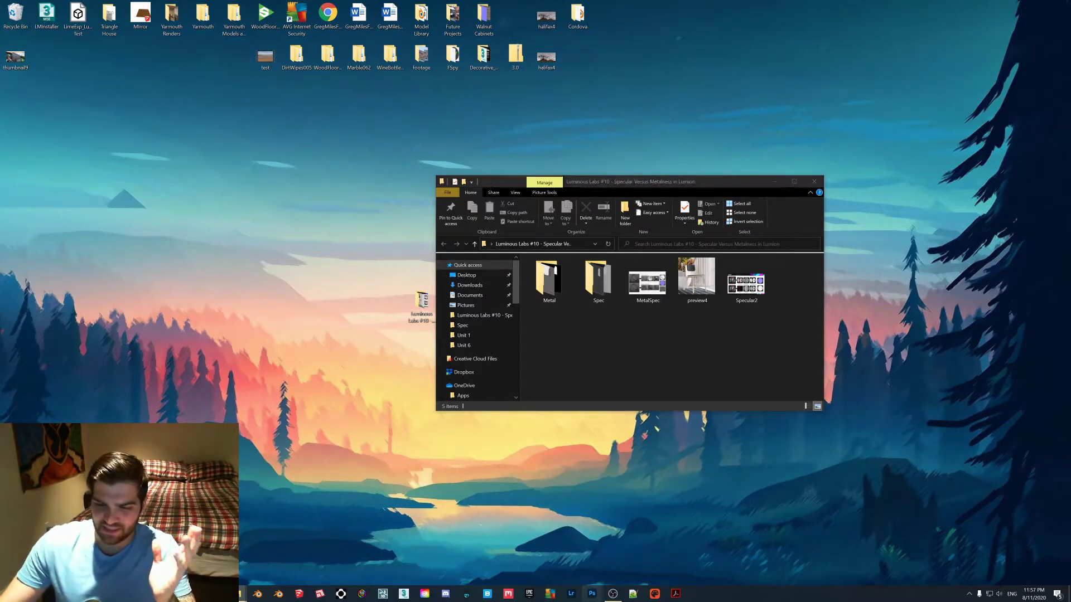
drag(718, 189, 825, 295)
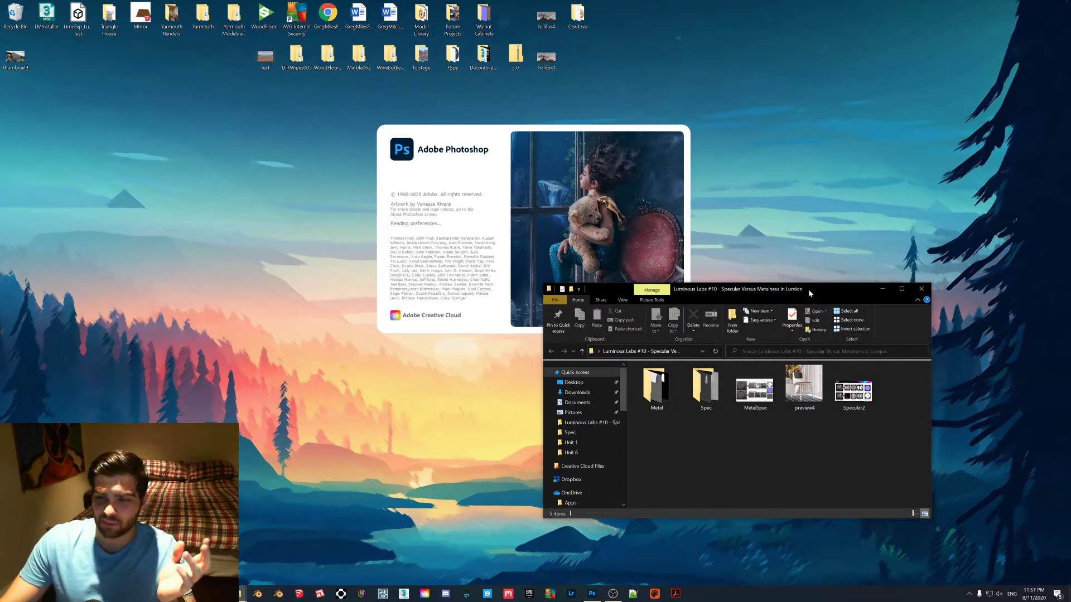
Open the Spec folder's COL and REFL specular maps in Photoshop.
double_click(705, 393)
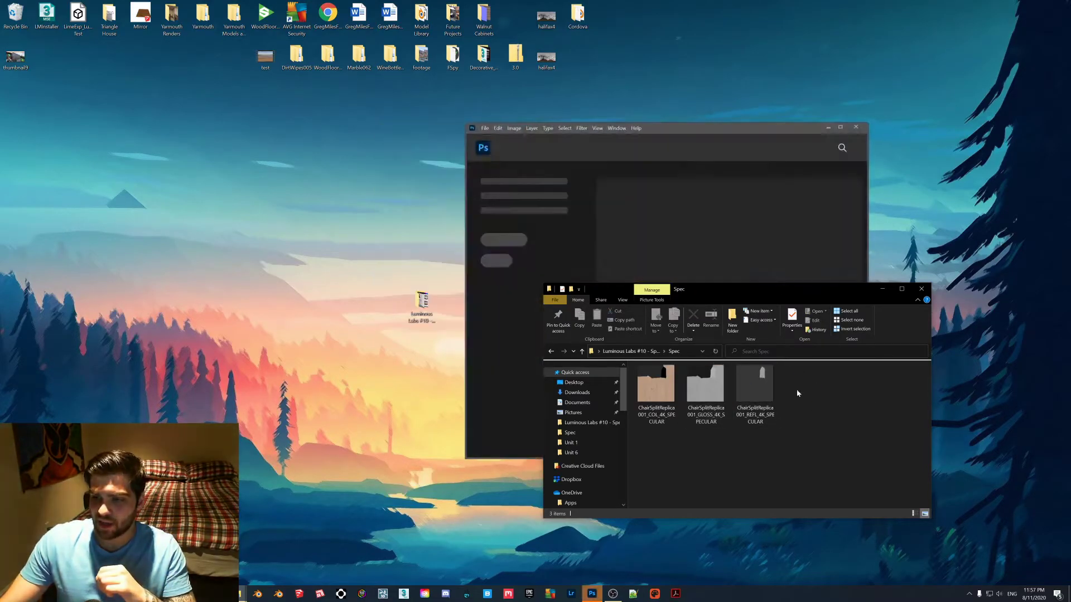
drag(792, 289, 320, 296)
drag(184, 396, 484, 458)
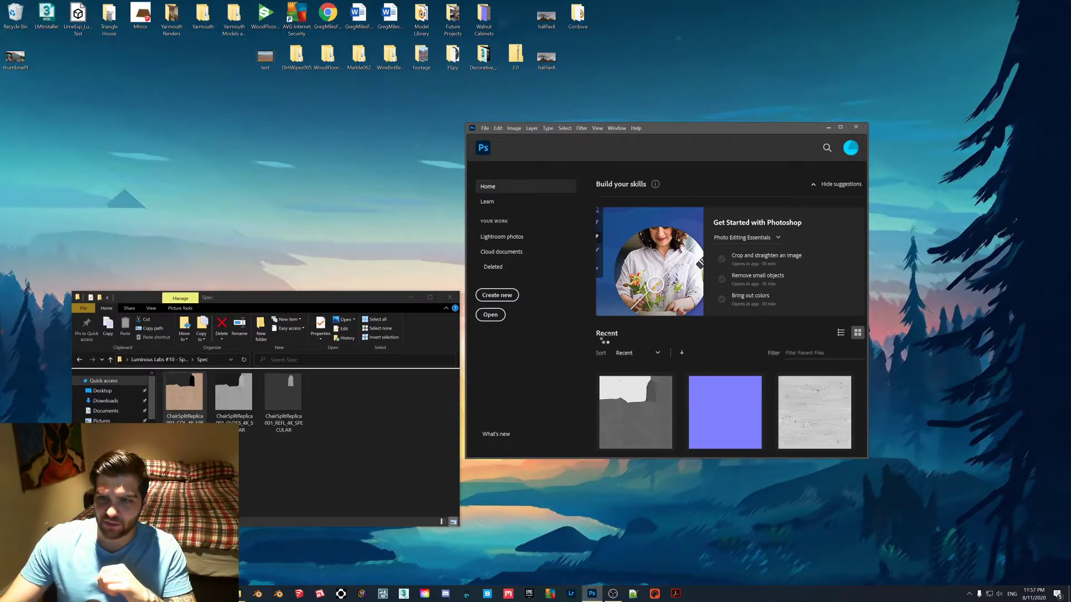
drag(286, 403, 781, 403)
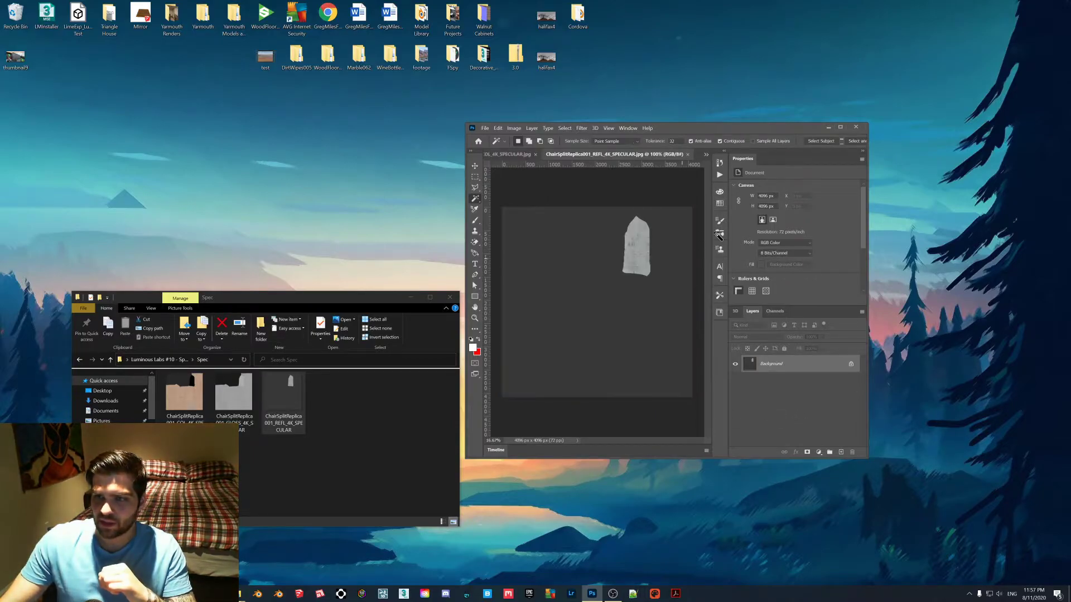
Unlock the reflection map's layer and delete its dark background, keeping only the grey metal patch.
click(850, 364)
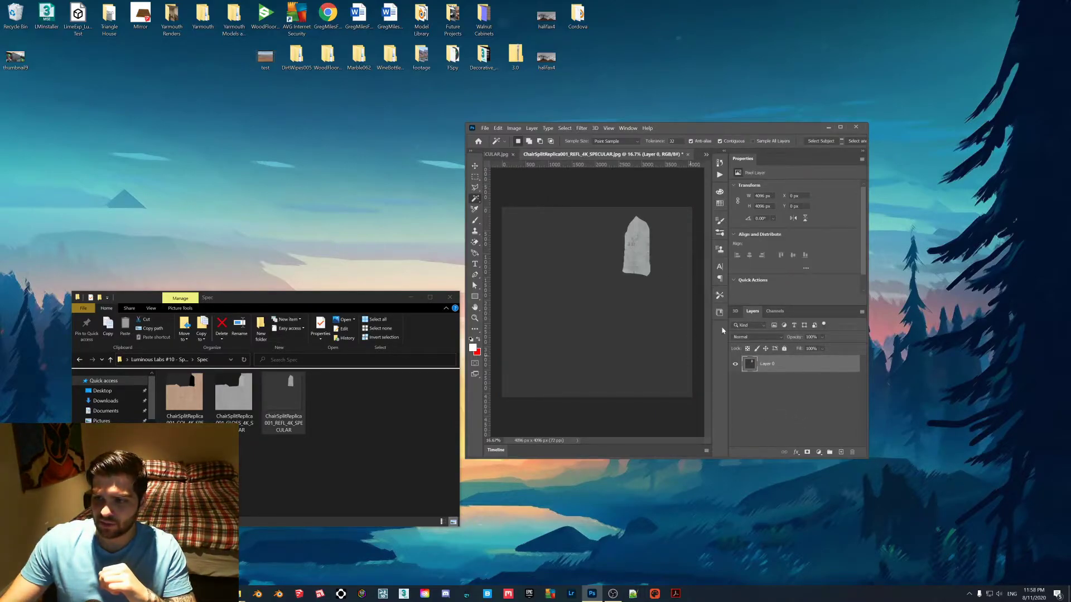
click(667, 340)
key(Delete)
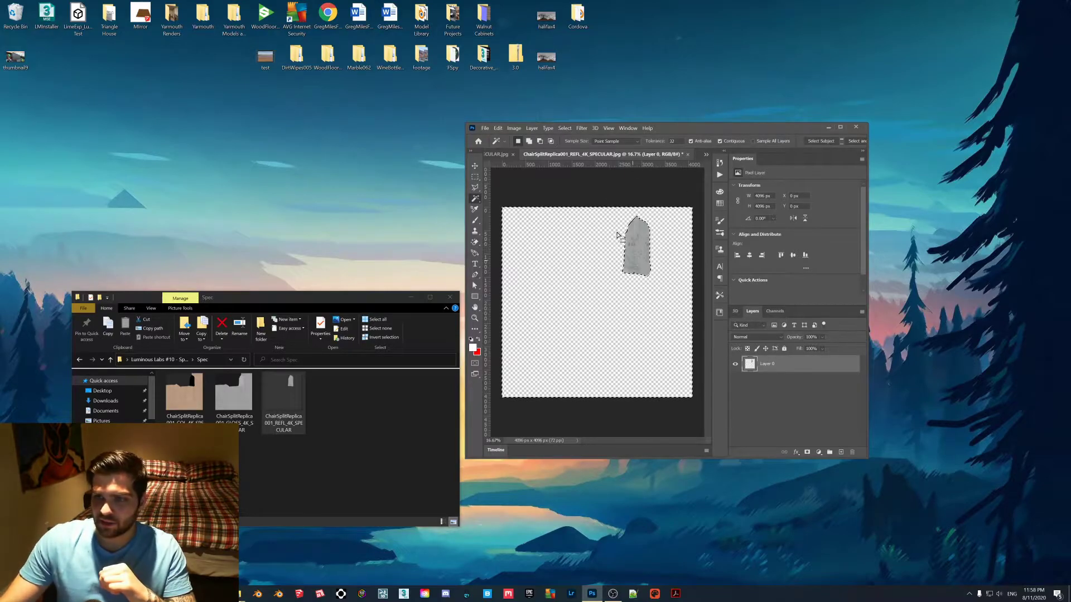
right_click(775, 369)
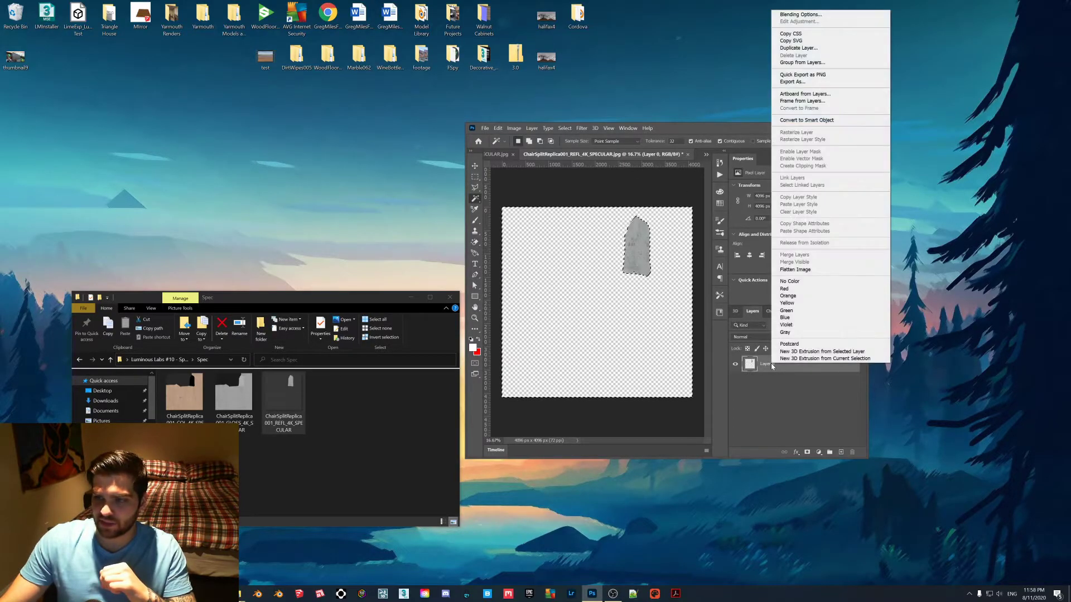
Cut the grey metal piece from the reflection map, paste it into the colour map and move it into the black notch.
click(809, 82)
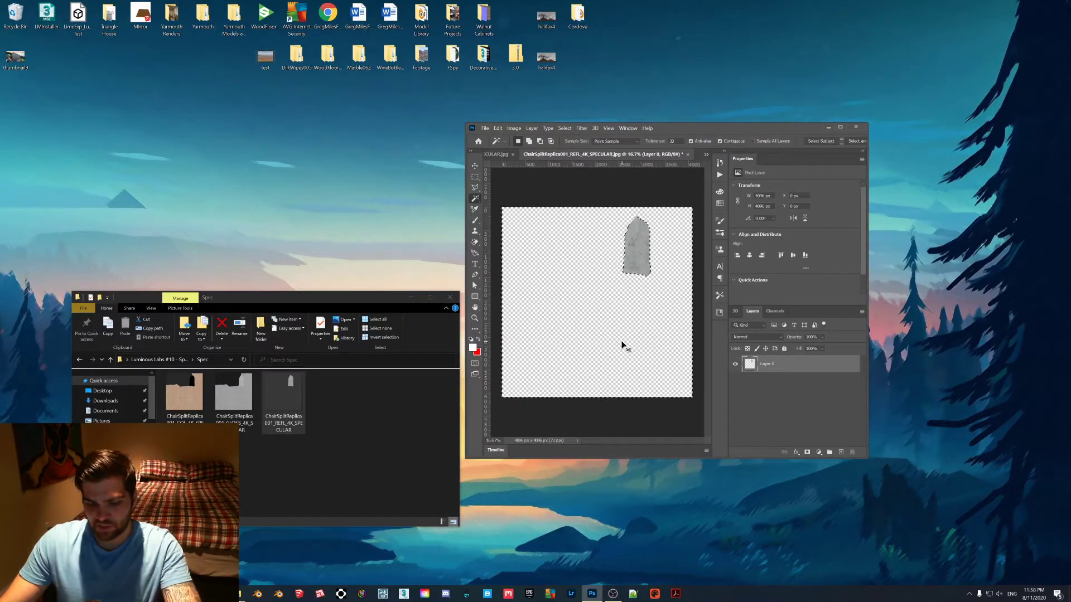
key(Delete)
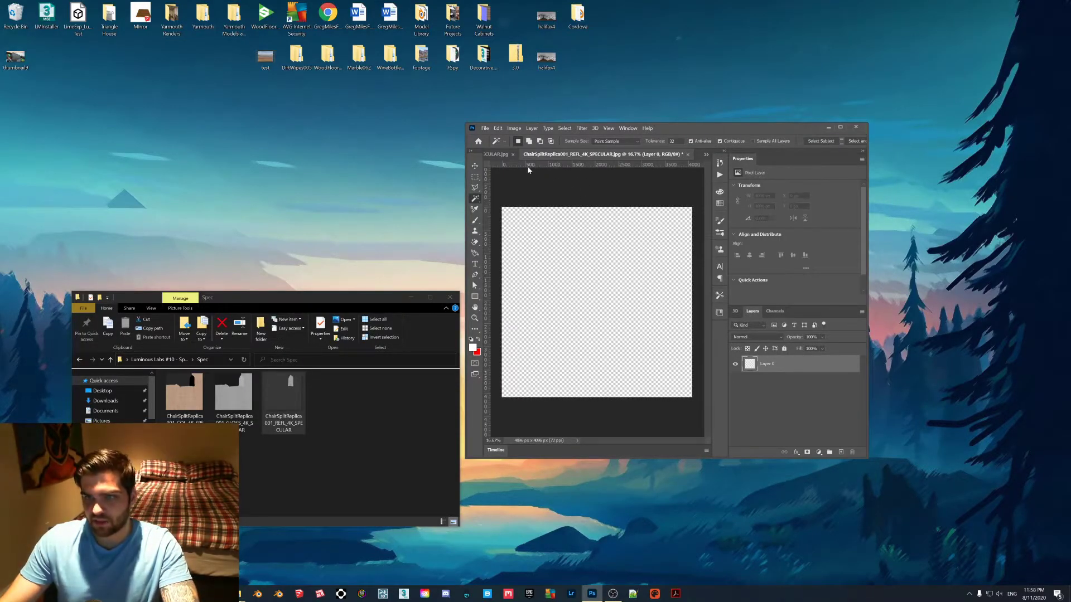
click(492, 154)
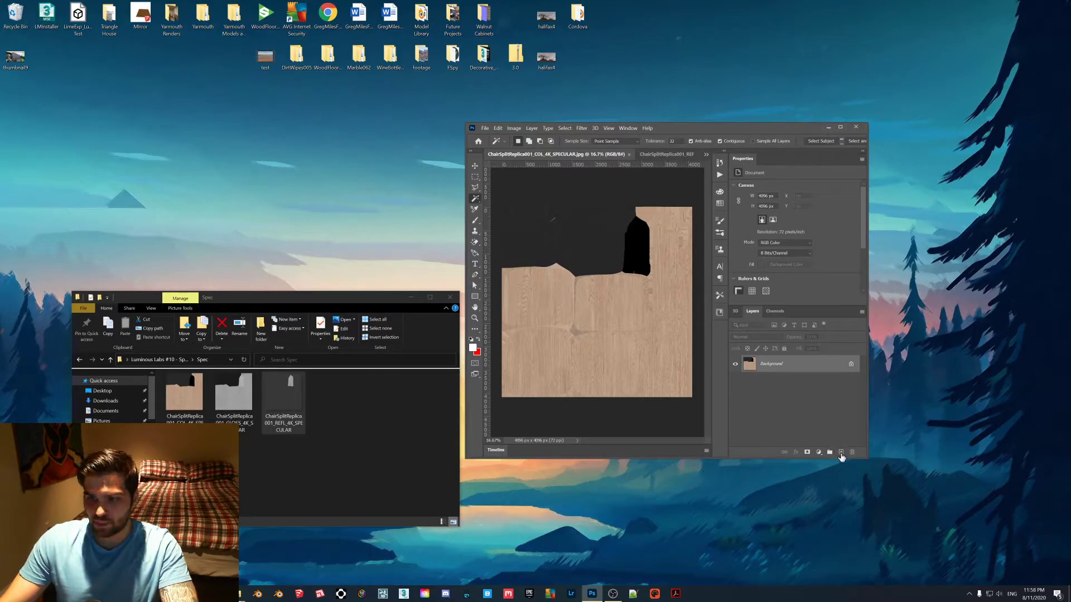
key(ctrl+v)
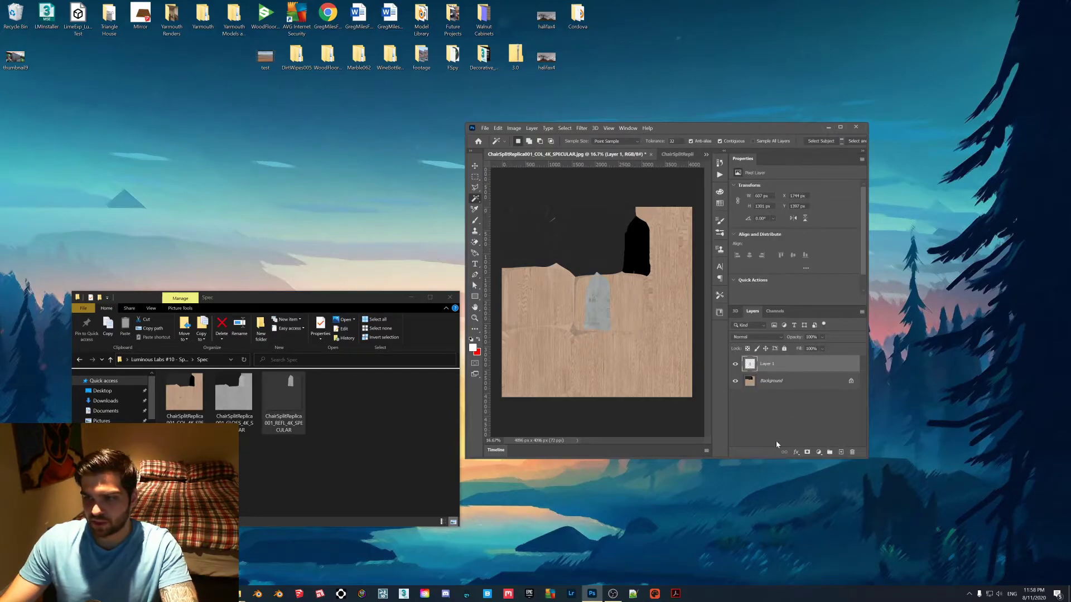
click(605, 298)
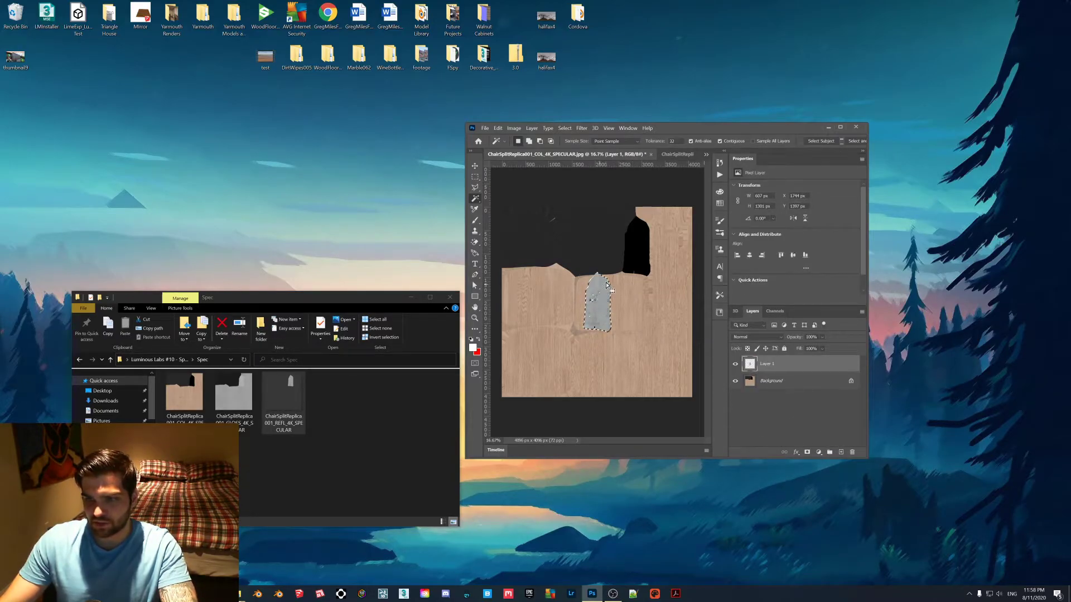
click(474, 166)
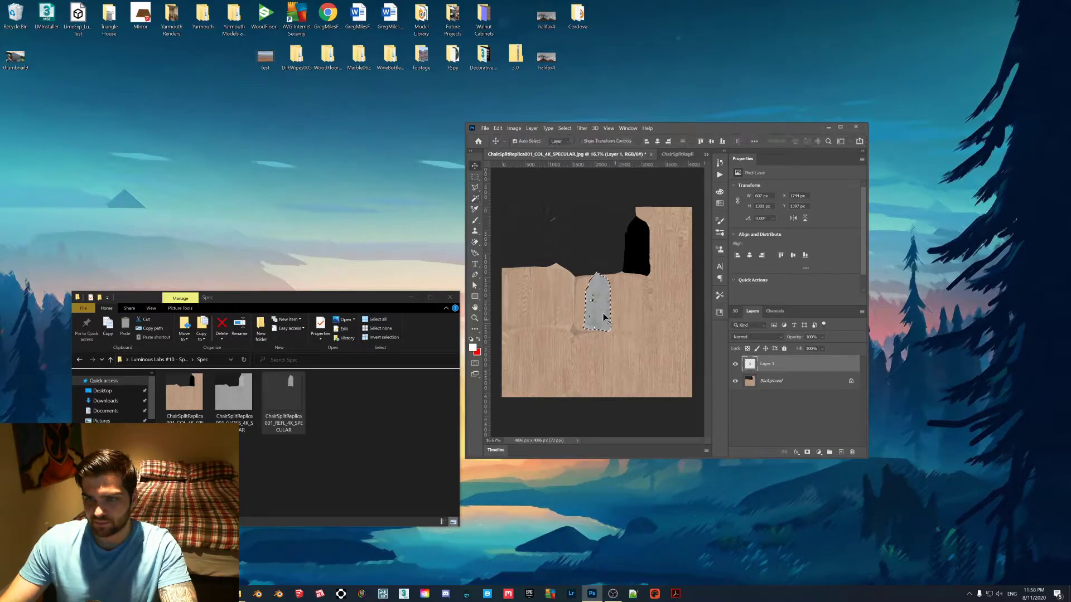
drag(607, 310, 639, 253)
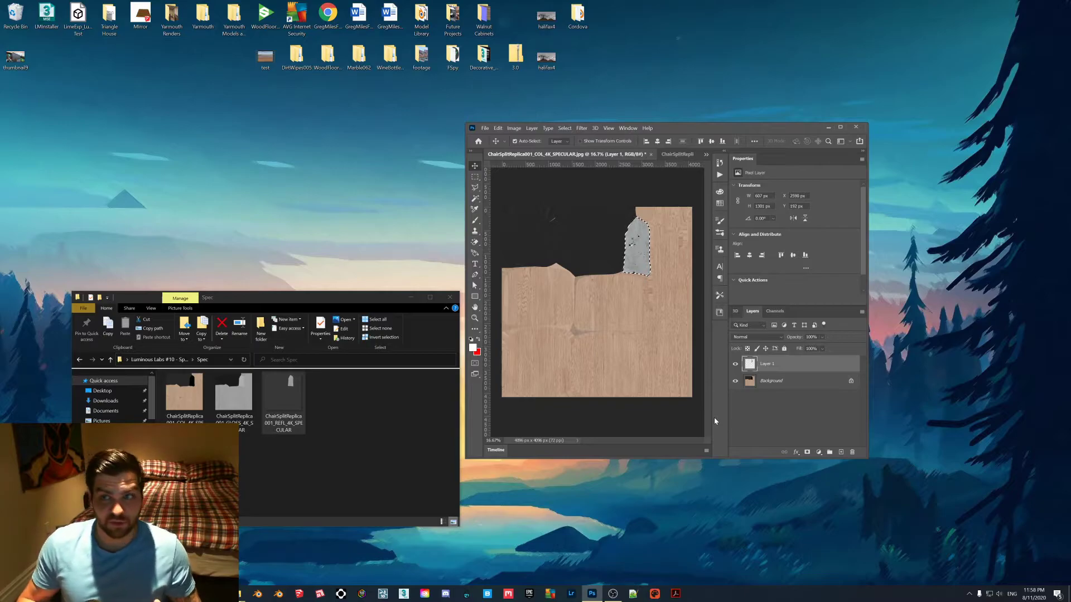
Deselect the placed patch, then in File Explorer open the Metal folder and pick the metalness map.
key(ctrl+d)
click(110, 360)
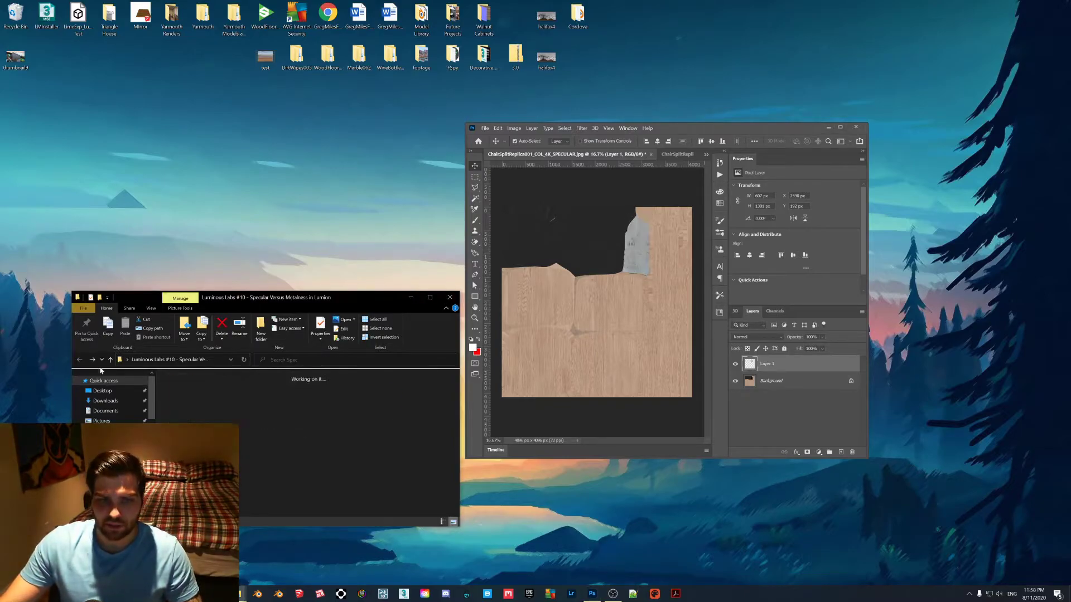
double_click(187, 397)
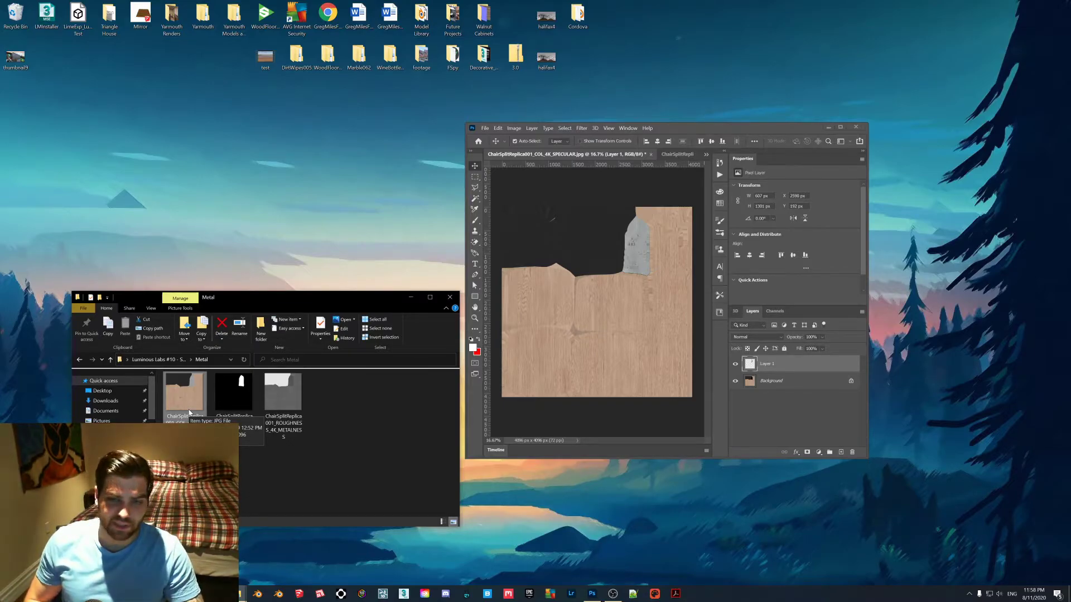
click(250, 399)
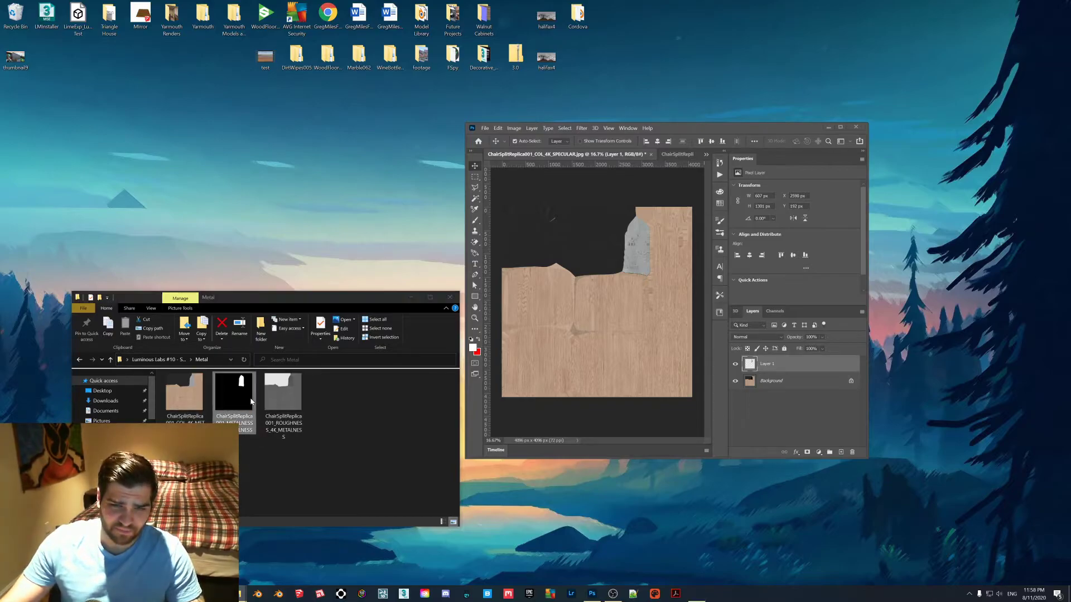
double_click(251, 400)
drag(636, 179, 613, 238)
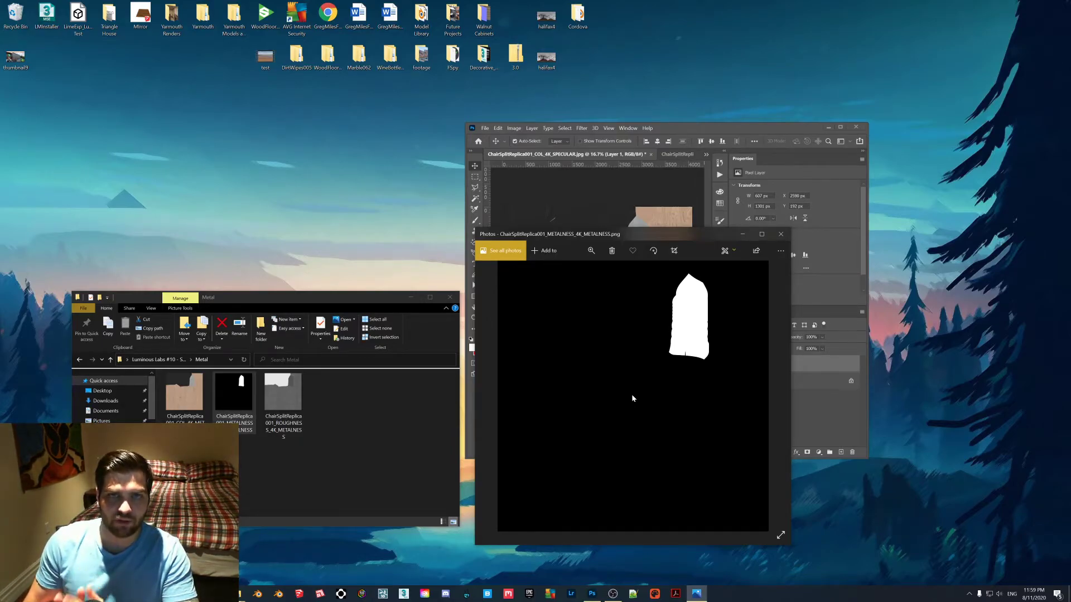
click(780, 234)
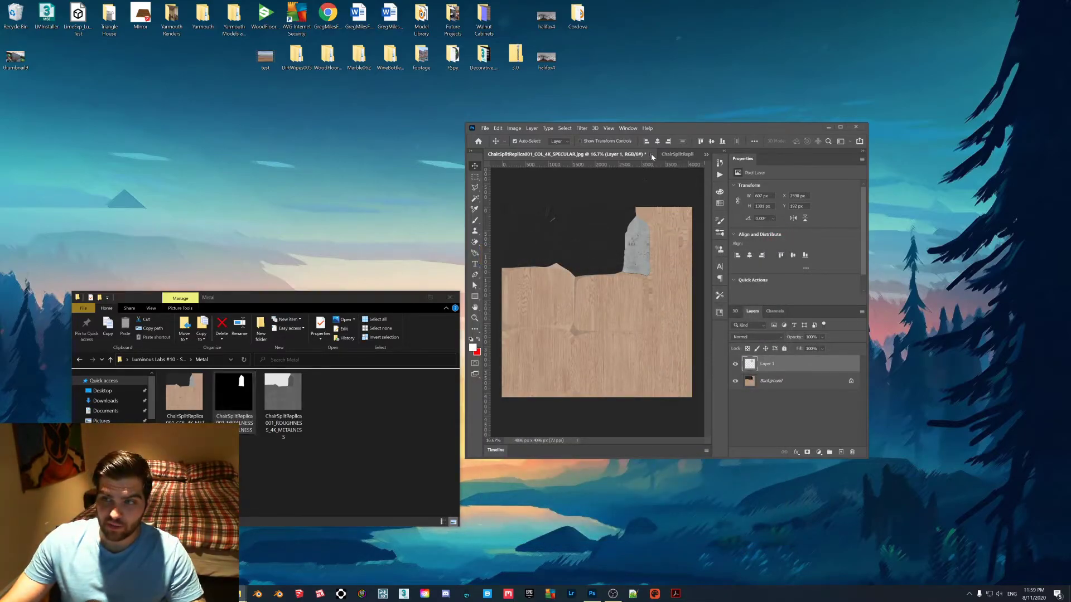
Close the COL and REFL documents without saving, then open ChairSplitReplica001_ROUGHNESS_4K_METALNESS.jpg in Photoshop.
click(650, 154)
click(690, 264)
click(651, 154)
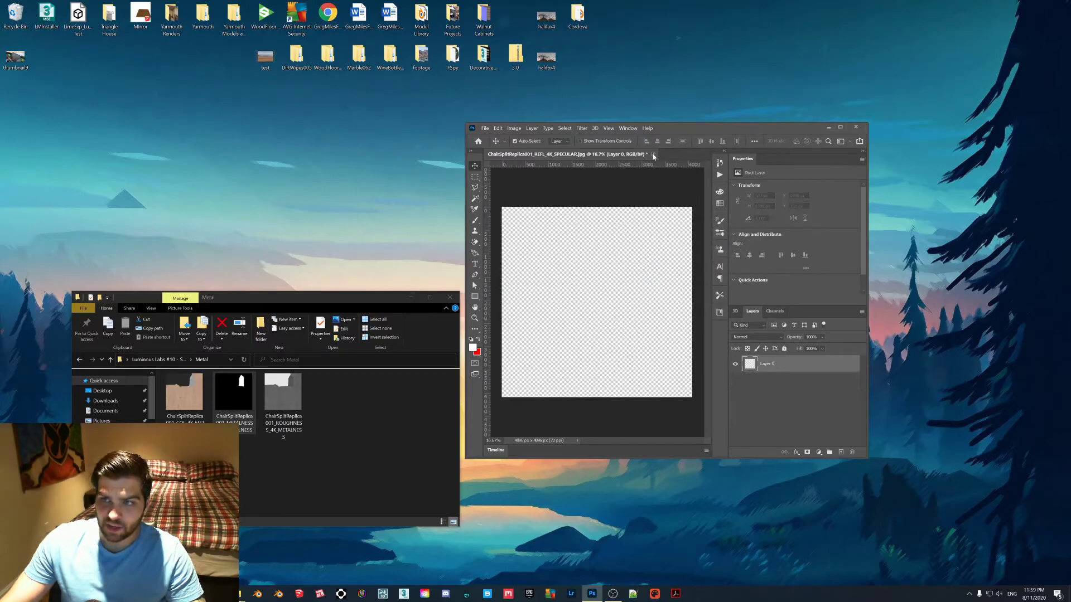
click(688, 261)
click(93, 363)
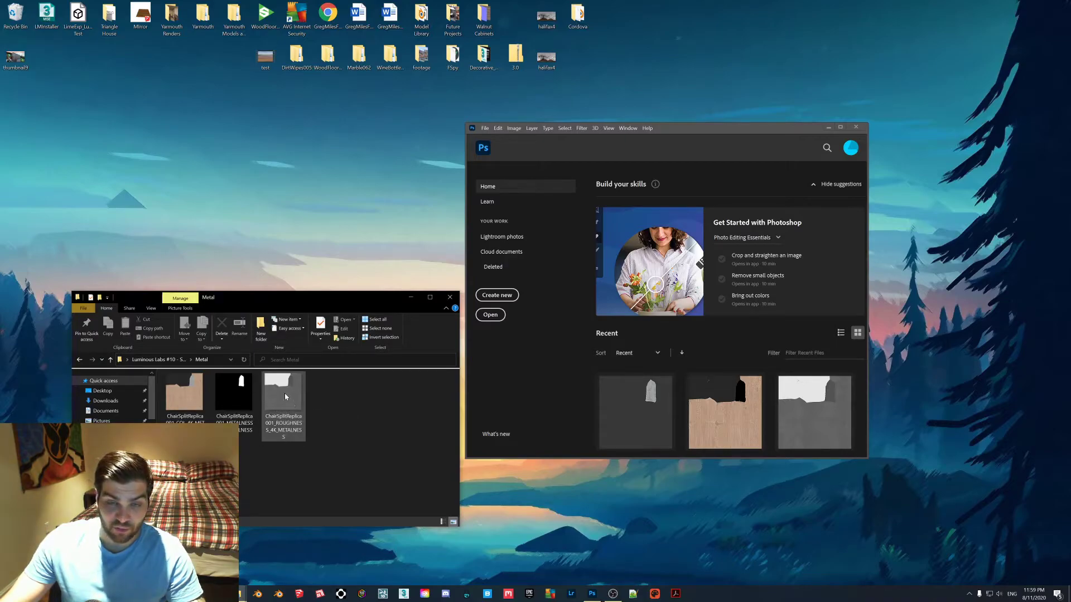
double_click(284, 392)
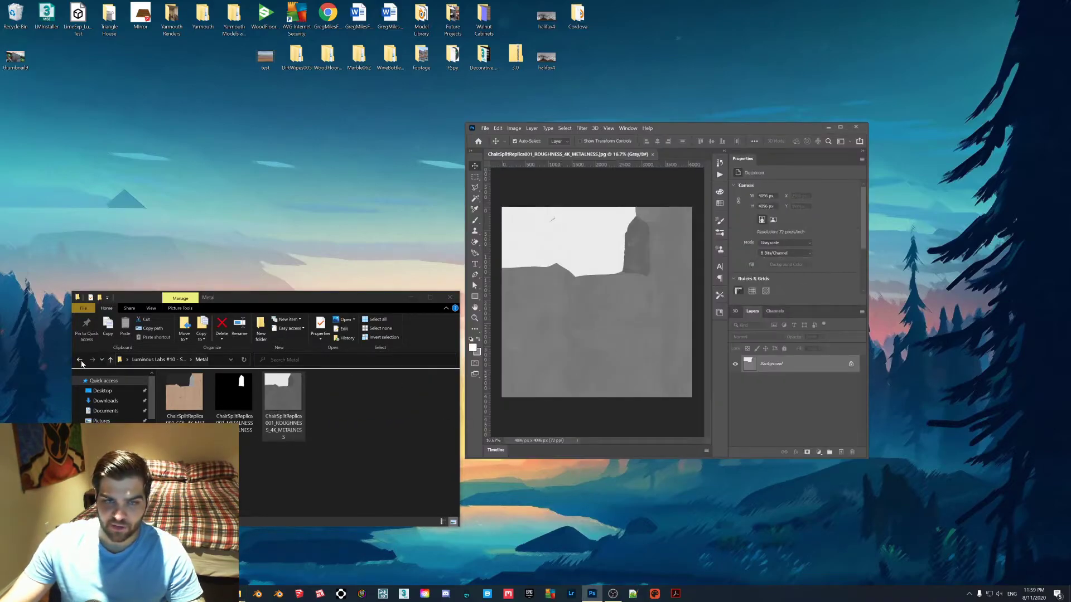
click(80, 361)
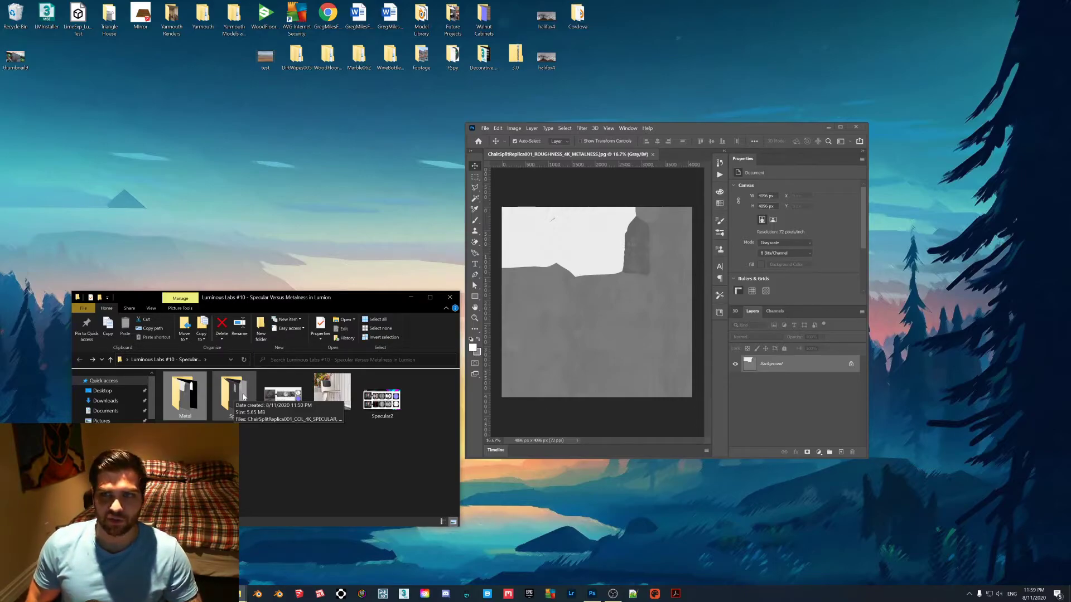
Show GLOSS_4K_SPECULAR.jpg in Photos beside Photoshop and invert the roughness map with Ctrl+I to match it.
double_click(243, 397)
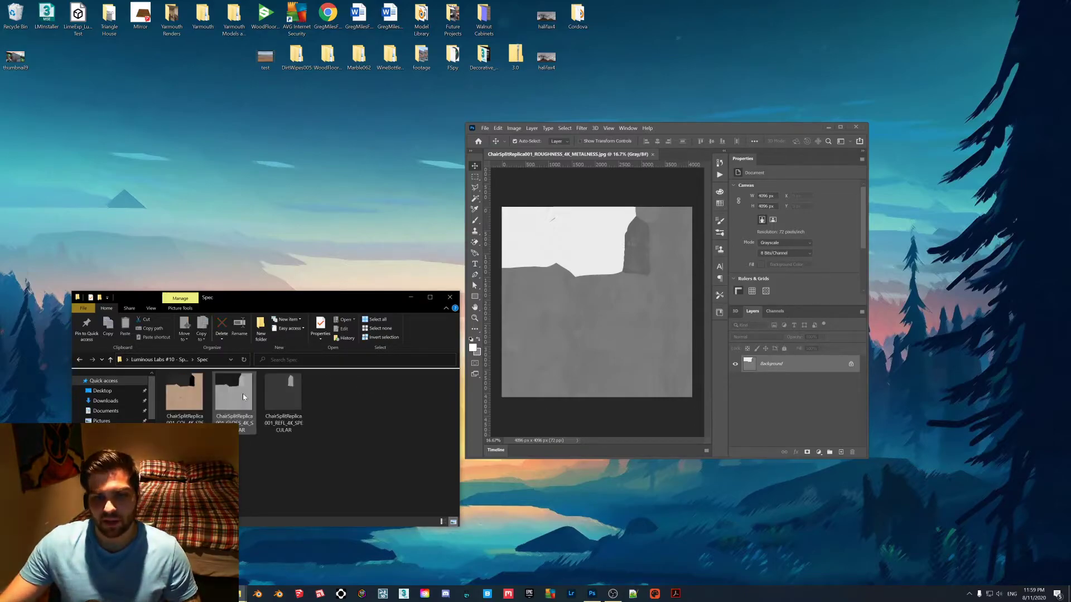
double_click(239, 404)
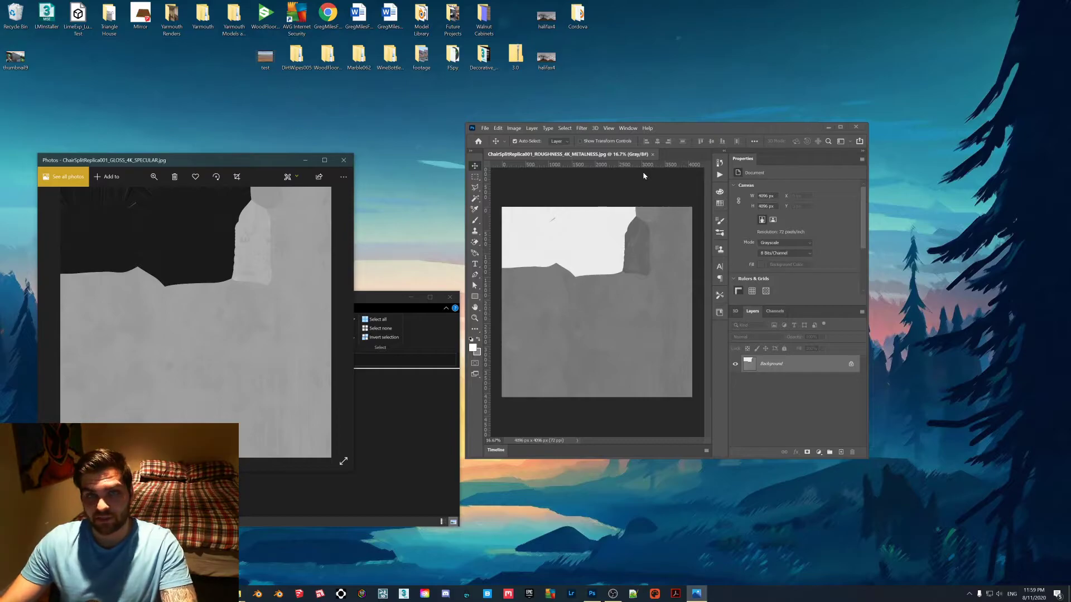
click(611, 293)
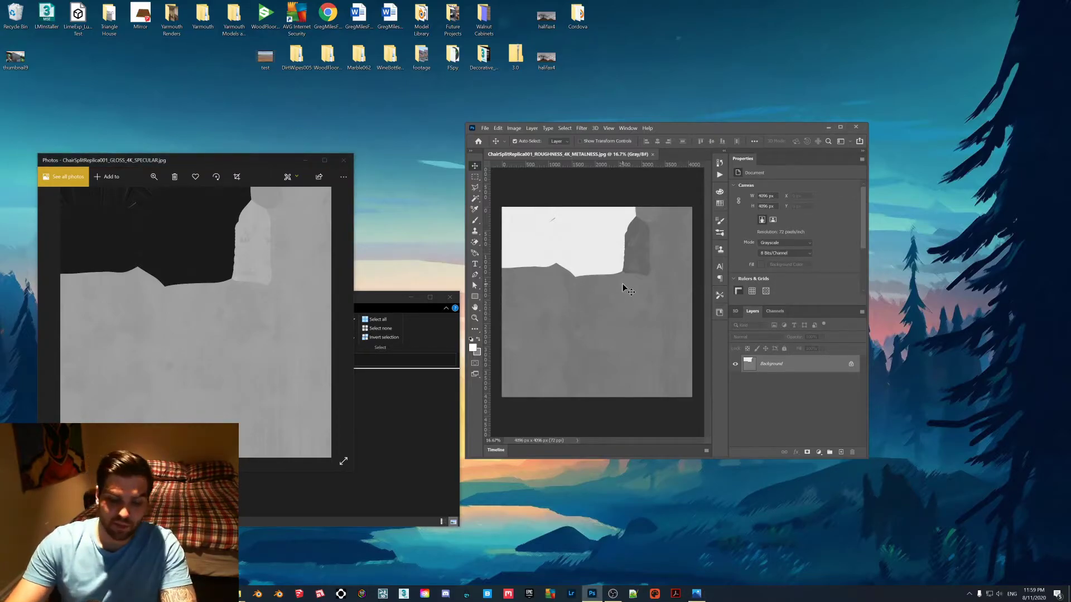
key(ctrl+i)
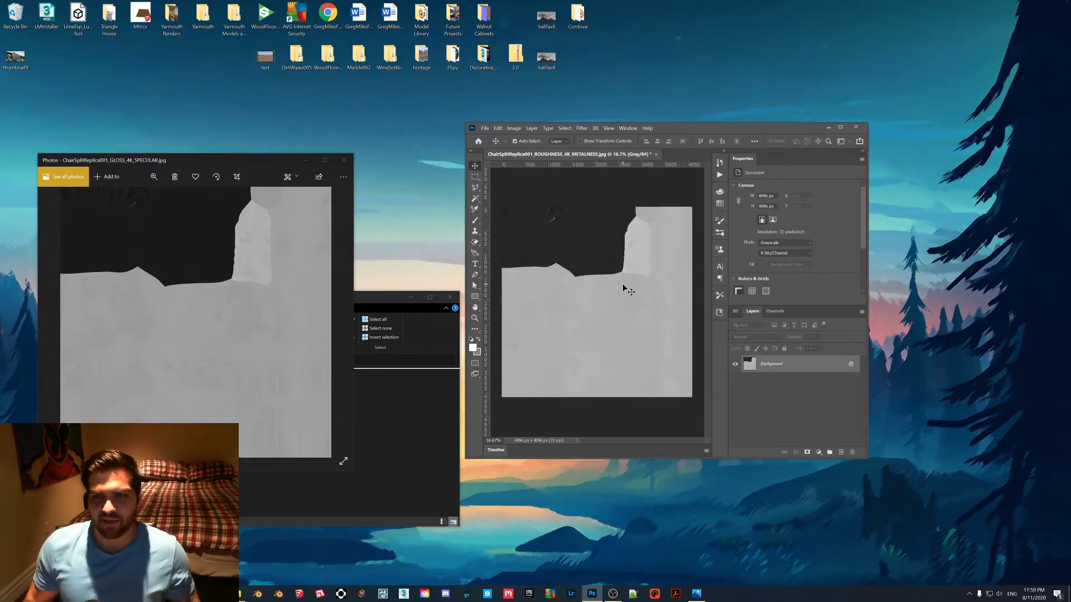
drag(278, 163, 382, 143)
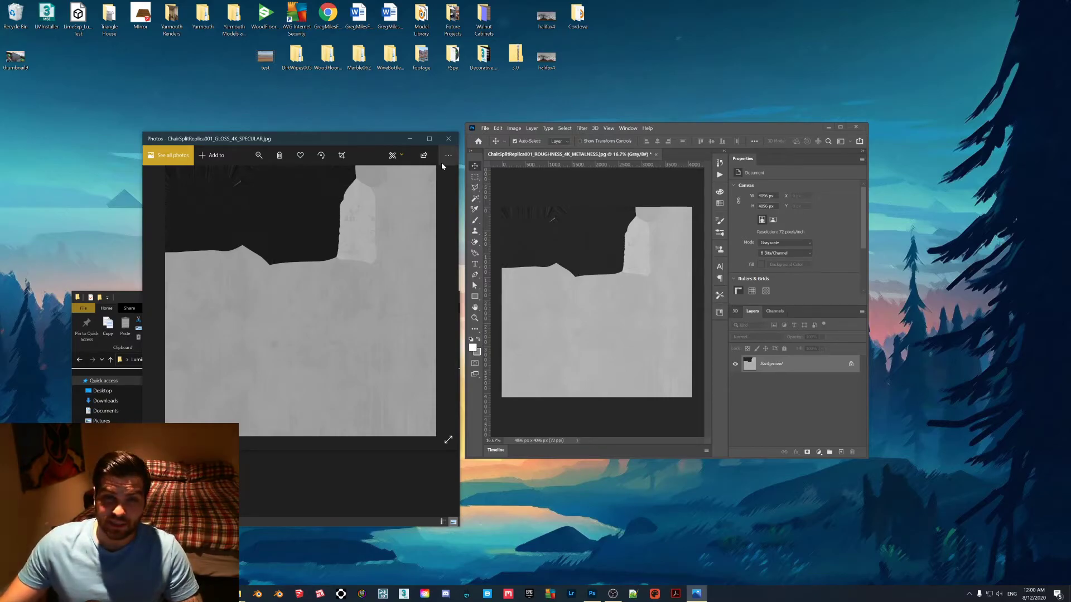
Close the Photos window showing the gloss map.
click(448, 138)
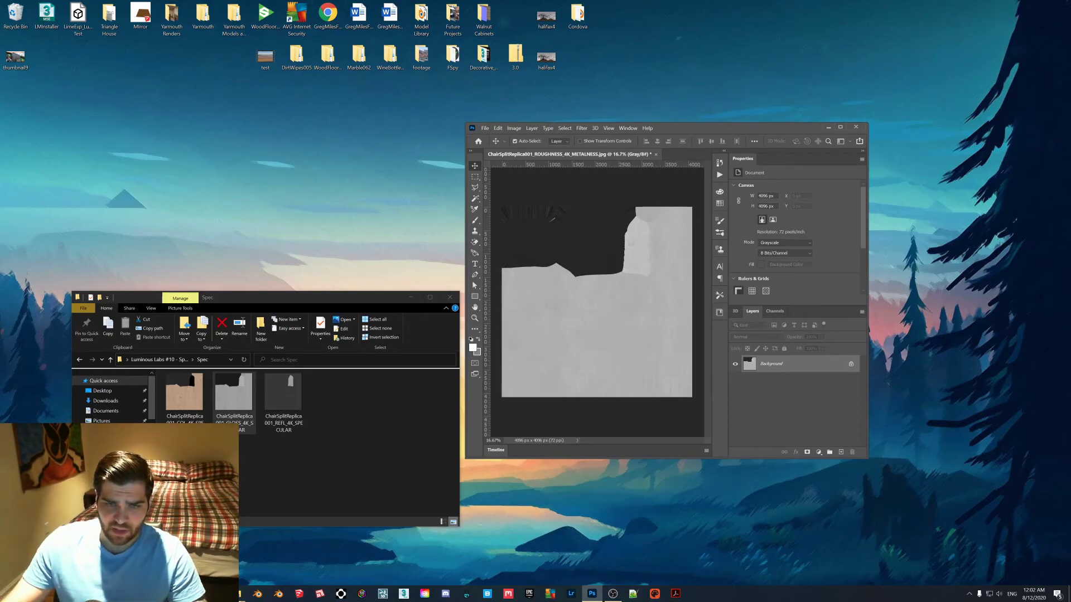
Open ChairSplitReplica001_COL_4K_SPECULAR.jpg from the Spec folder in Photos.
click(185, 412)
double_click(186, 411)
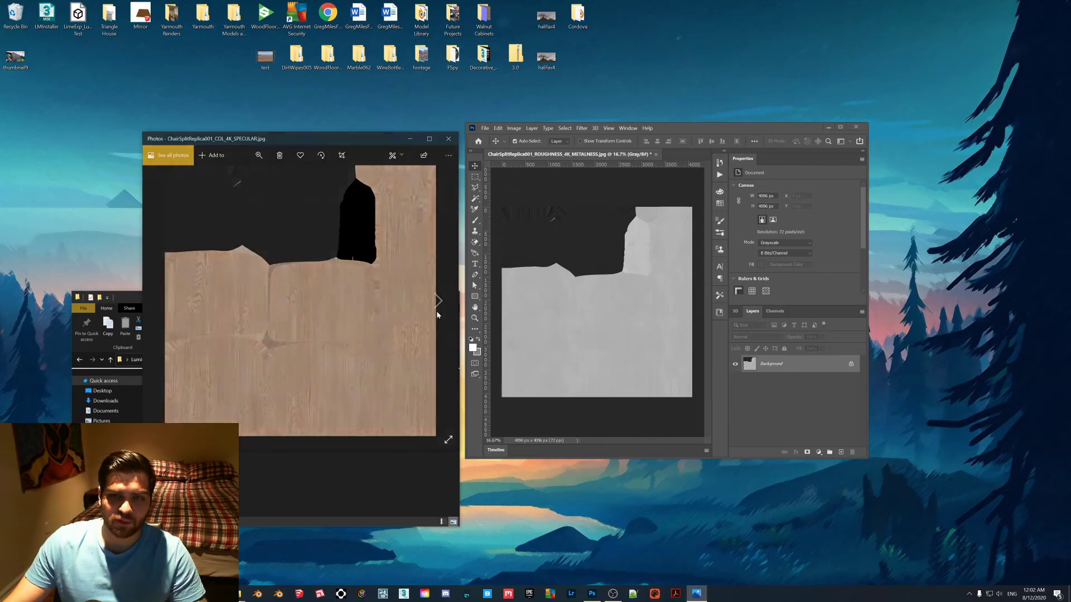